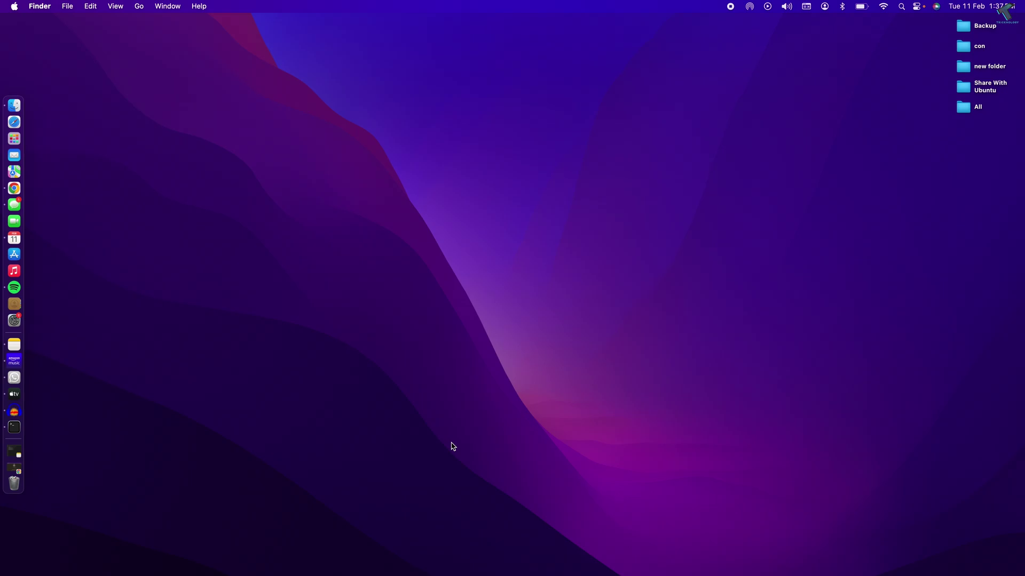
Step: Launch Terminal from Launchpad search and enlarge its text two steps
click(14, 138)
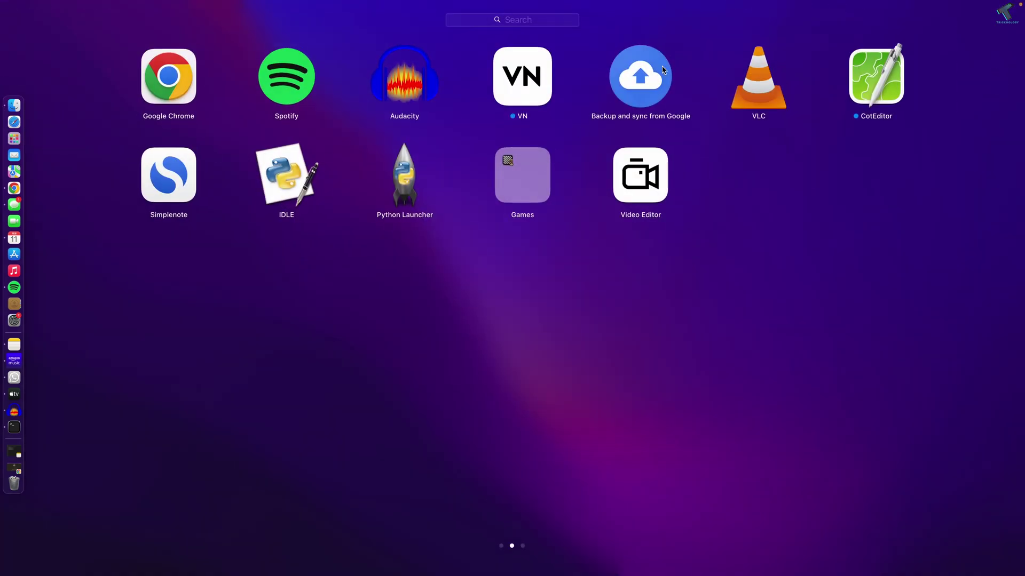
text(tern)
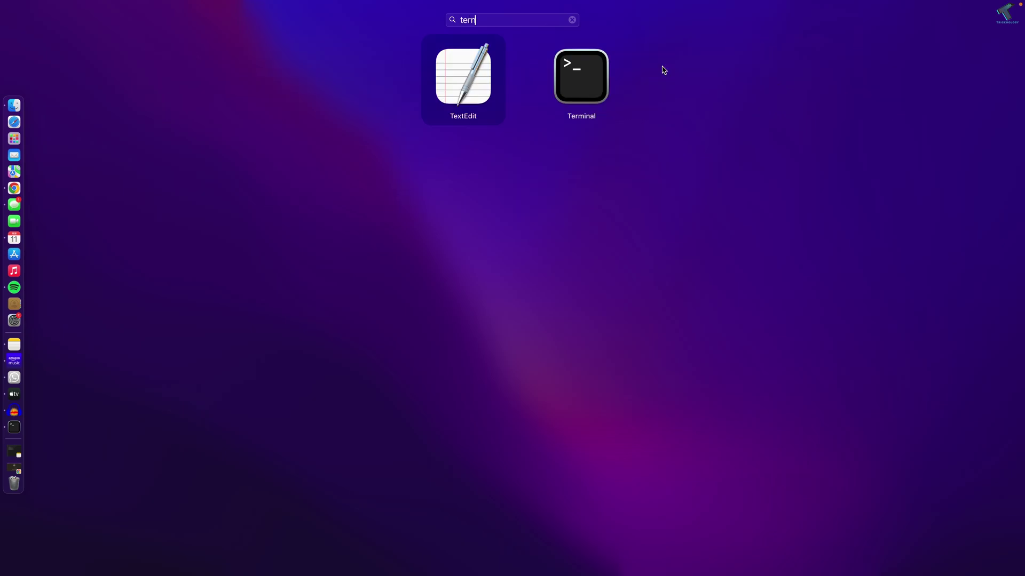
text(mu)
key(BackSpace)
key(BackSpace)
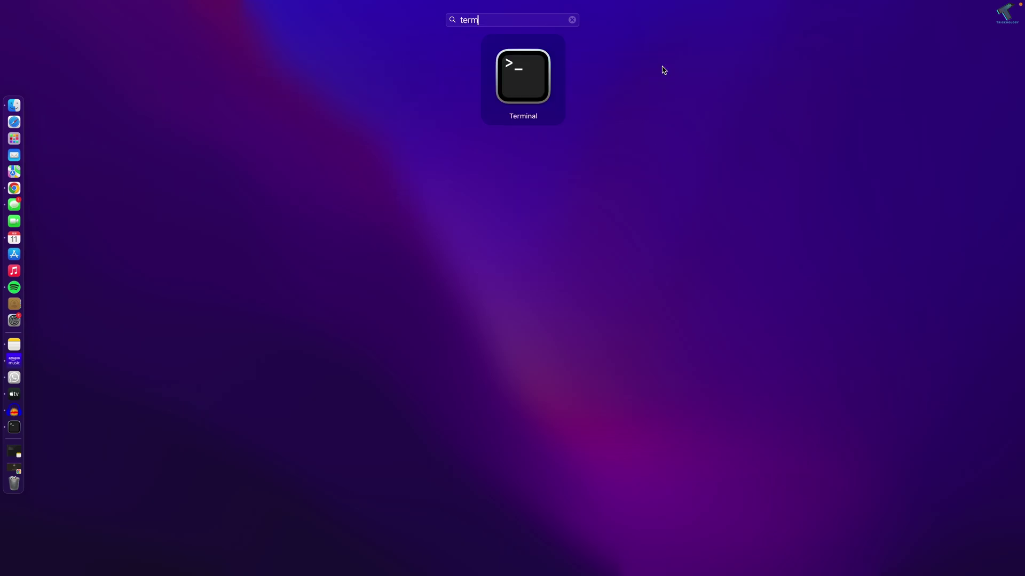
text(minal)
key(Return)
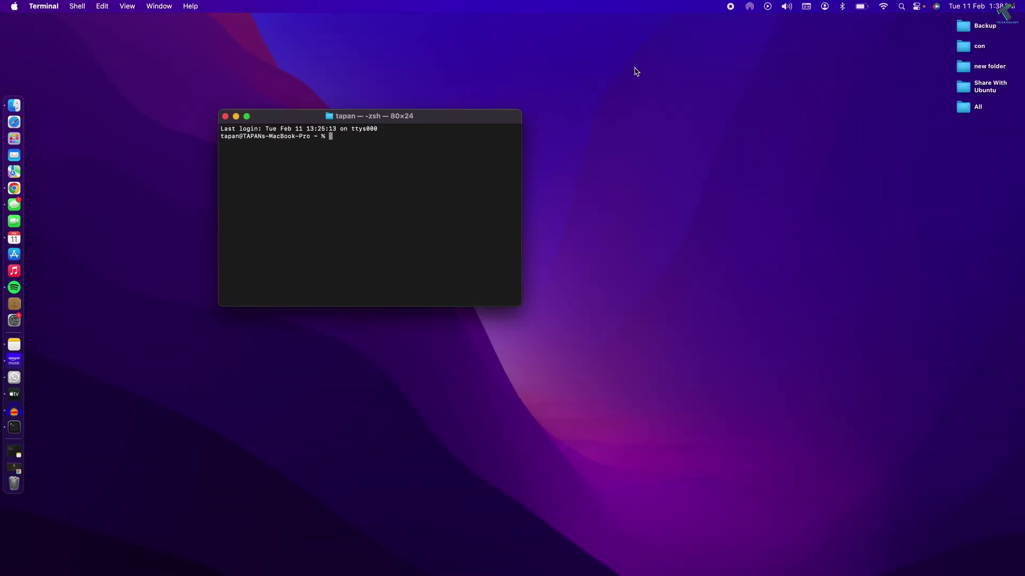
key(super+plus)
key(super+plus)
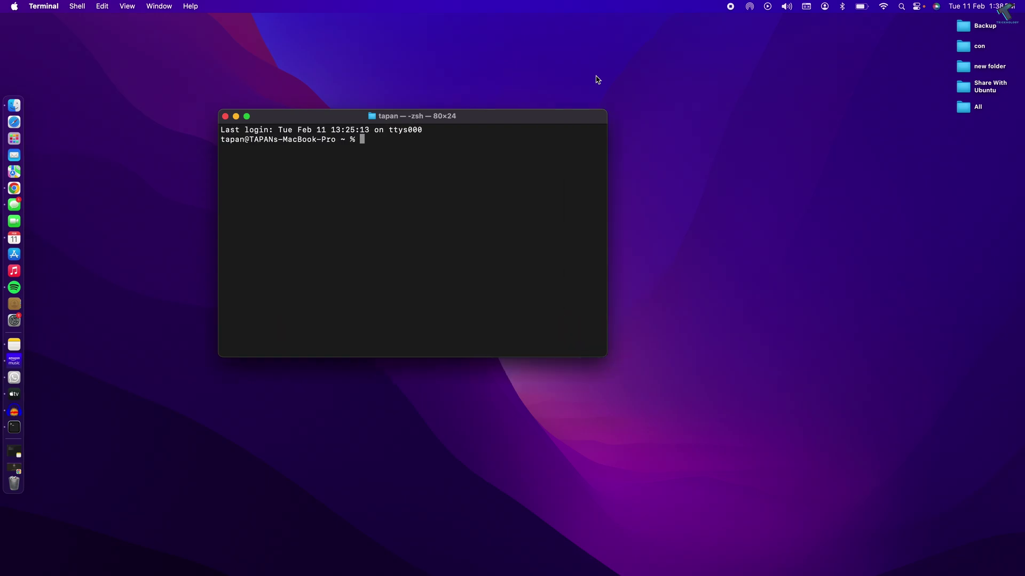
key(super+plus)
key(super+plus)
key(super+plus)
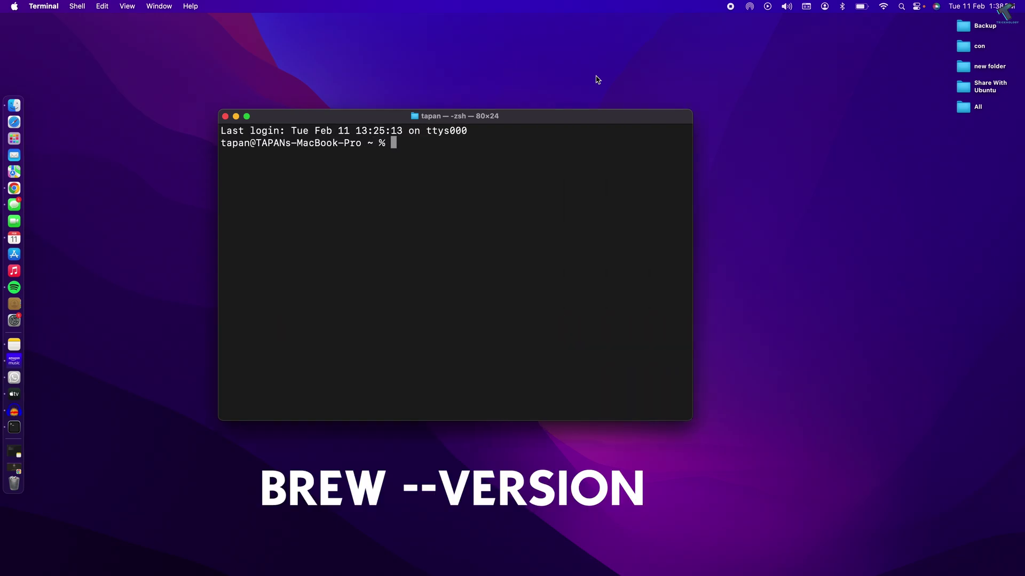
text(brew)
text( --)
text(version)
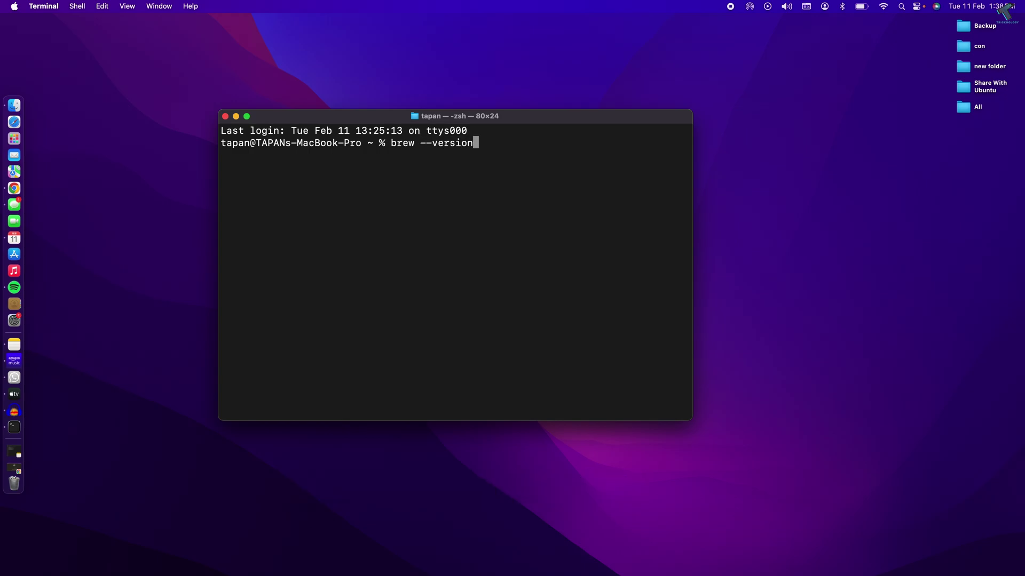
Step: Run brew --version and select the resulting Homebrew 4.4.0 line
key(Return)
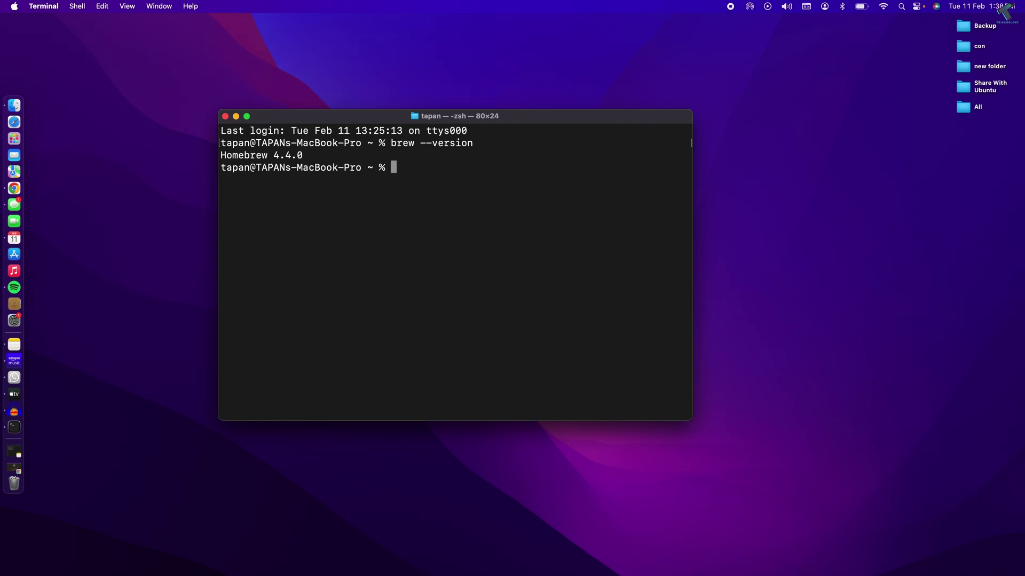
drag(304, 156, 178, 156)
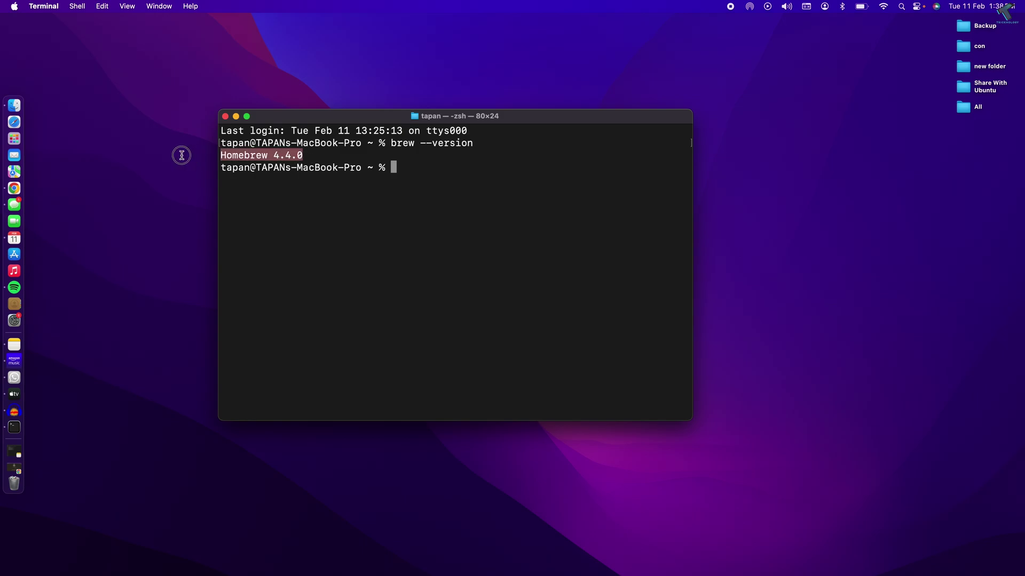
triple_click(359, 156)
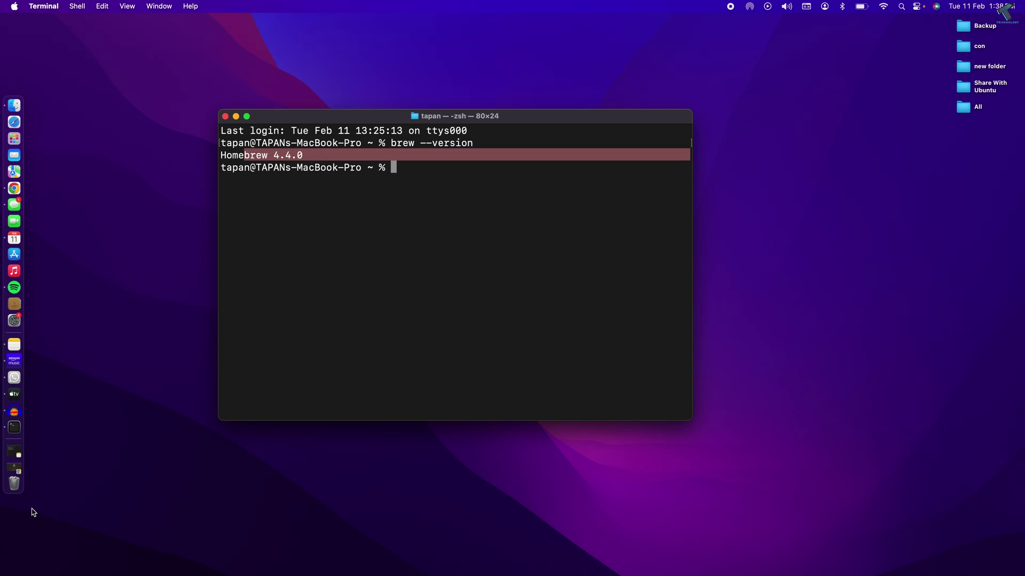
Step: Copy the install command from the Homebrew website in Chrome, then minimize the browser
click(18, 468)
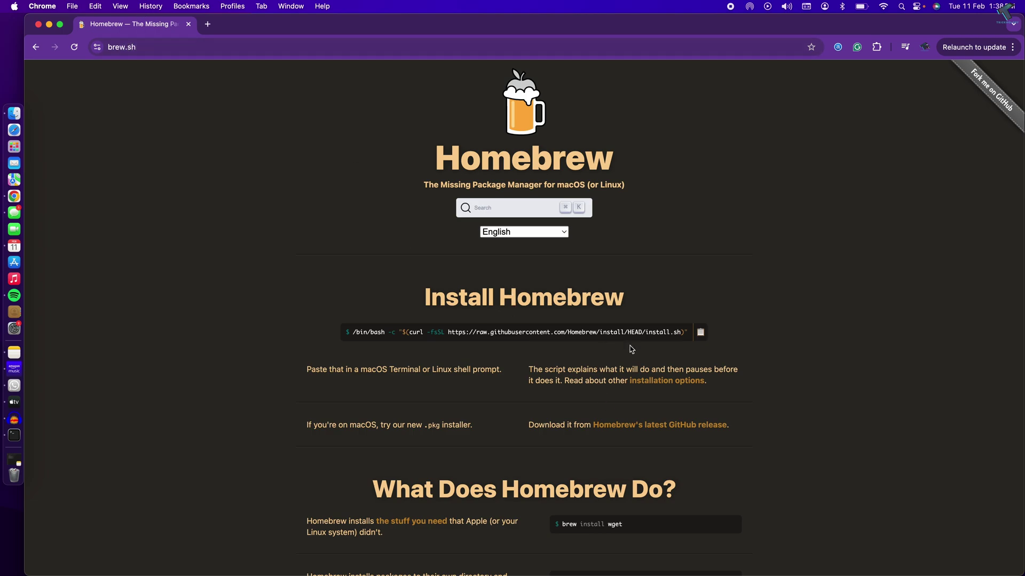
click(700, 332)
click(49, 24)
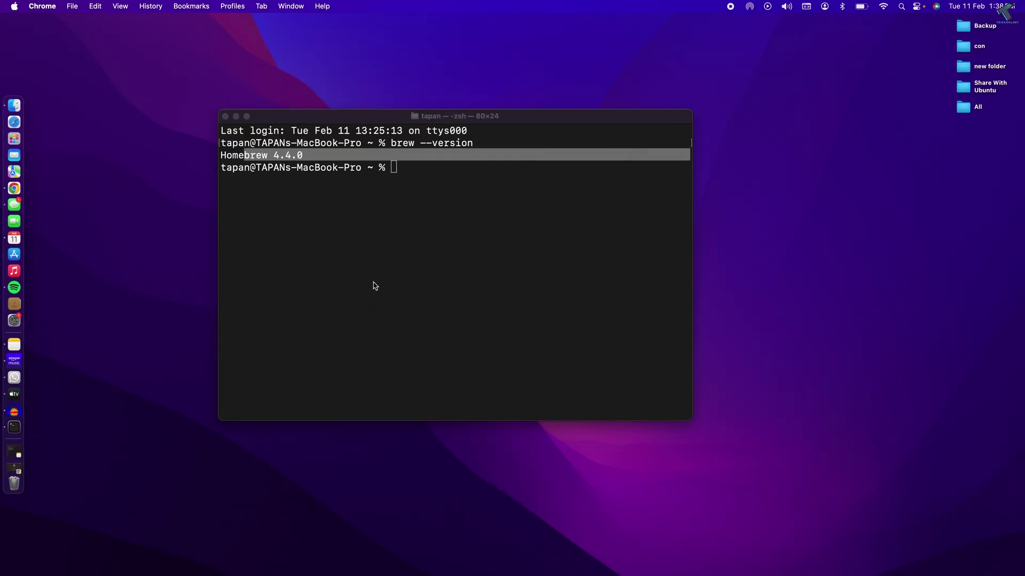
Step: Install Redis and its dependencies with brew install redis
click(393, 259)
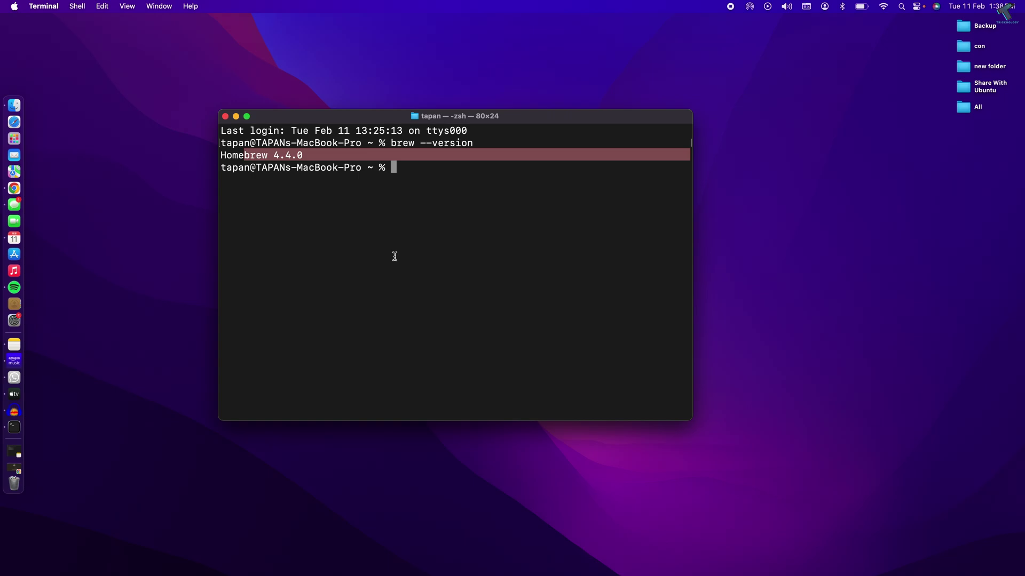
click(416, 251)
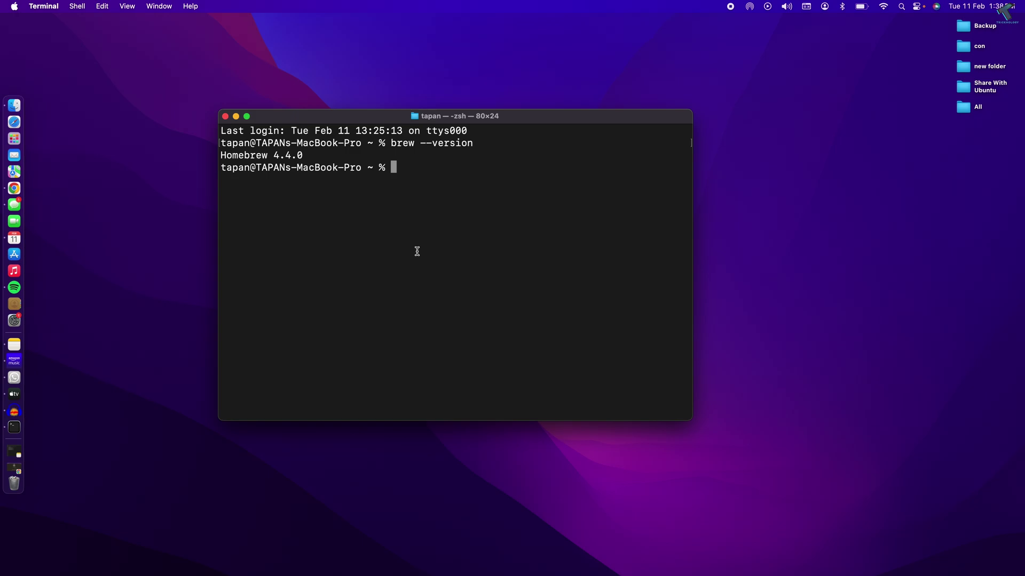
text(brew)
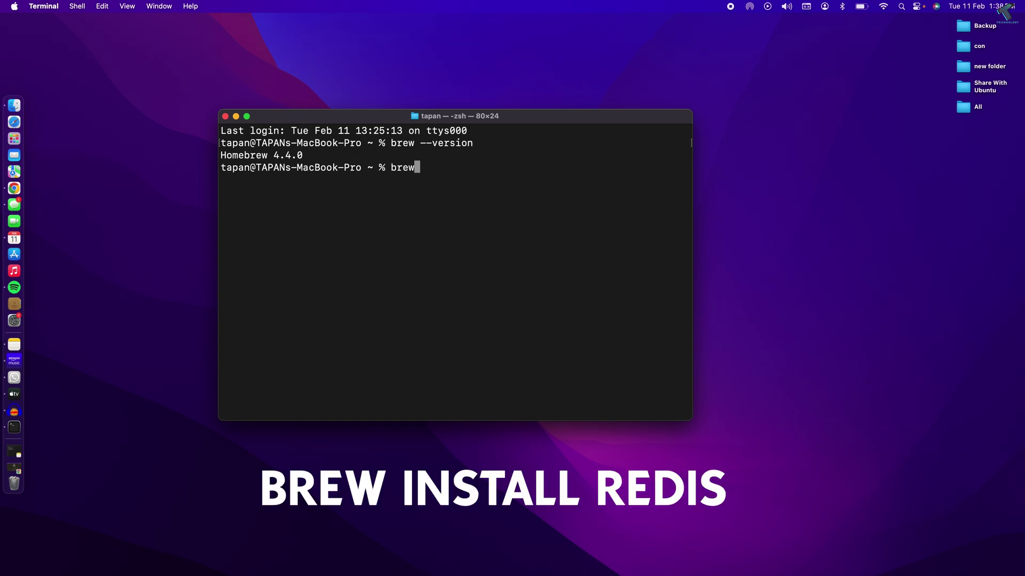
text( install )
text(redis)
key(Return)
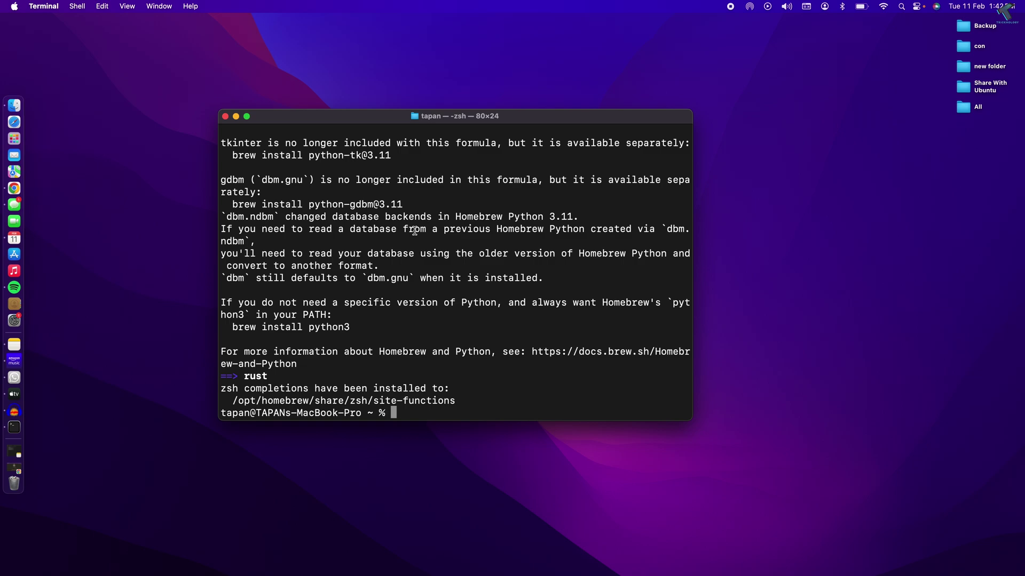
text(redus)
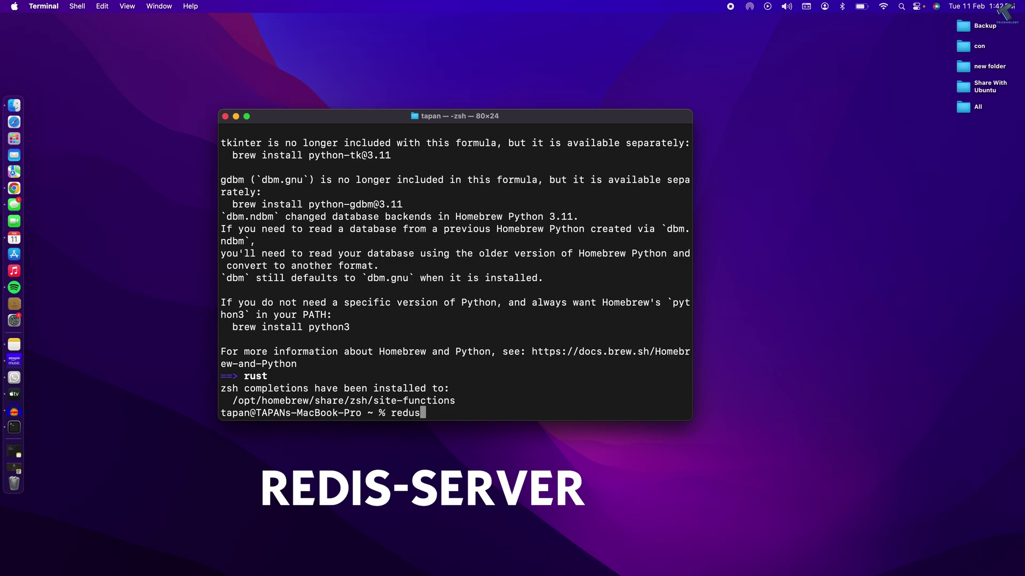
text(-se)
Step: Start redis-server in the foreground on port 6379 and allow its network connections
key(BackSpace)
key(BackSpace)
key(BackSpace)
key(BackSpace)
text(i)
text(s-)
text(server)
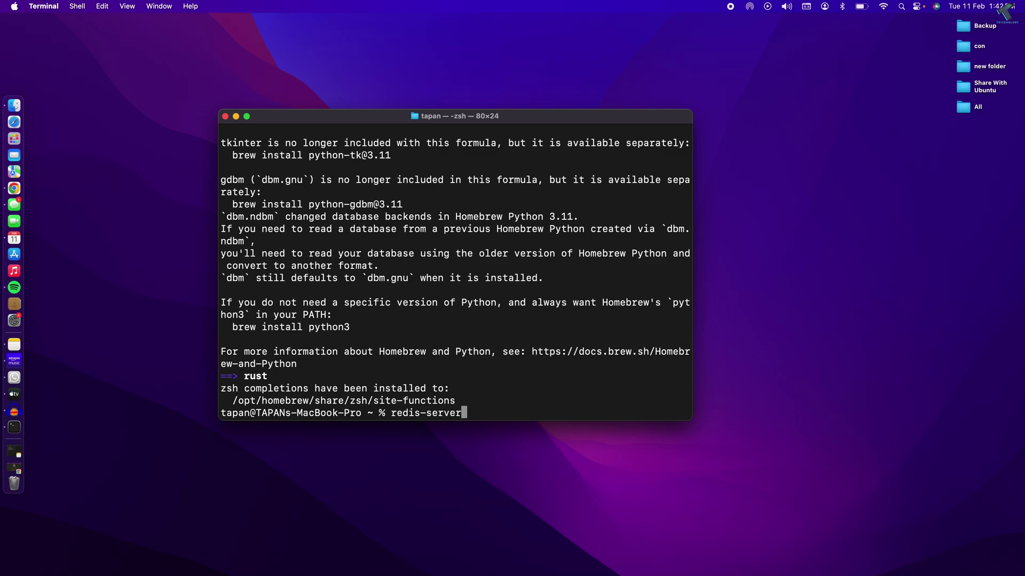
key(Return)
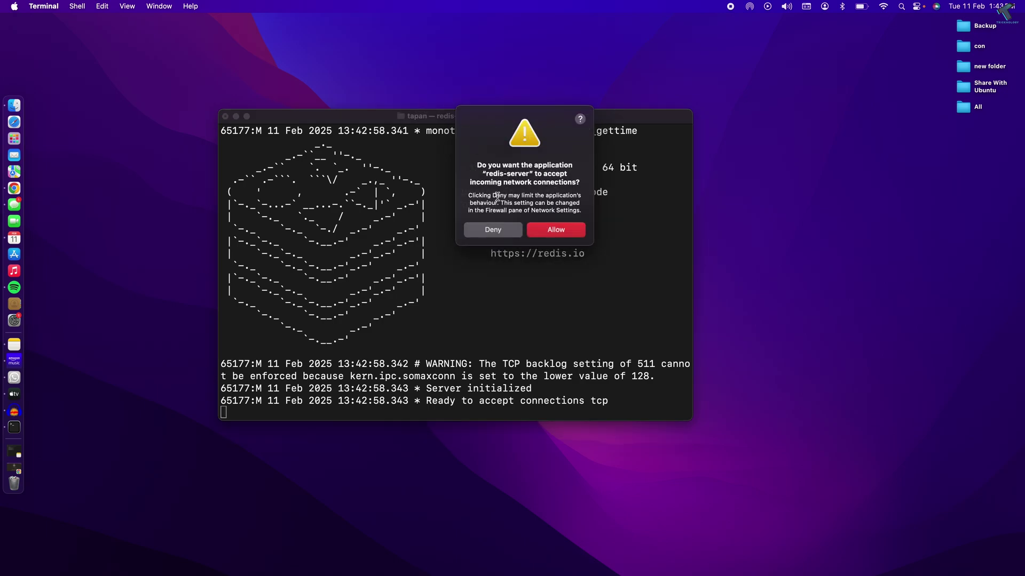
click(551, 233)
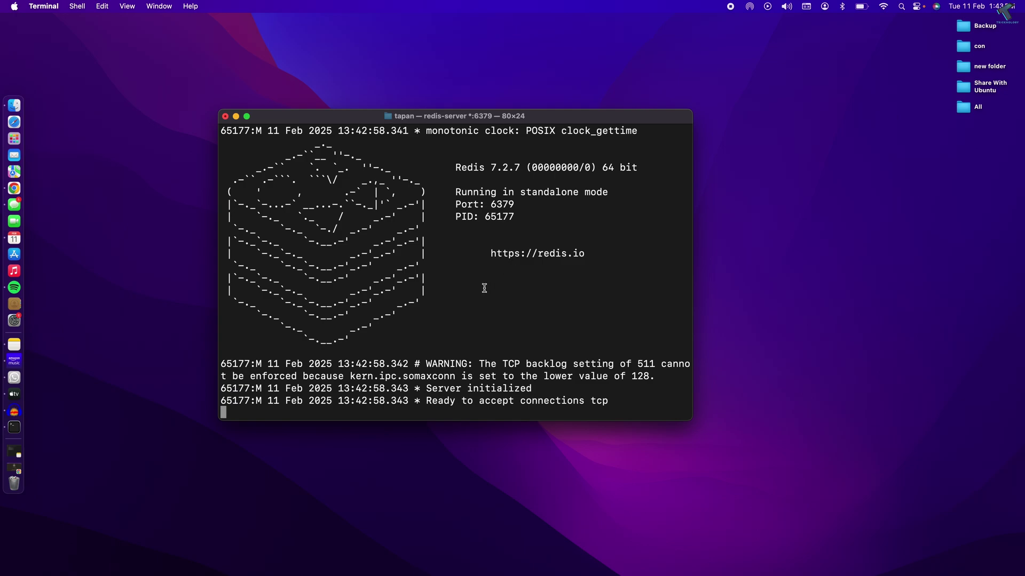
scroll(483, 287, up, 5)
scroll(484, 288, up, 3)
scroll(484, 288, down, 8)
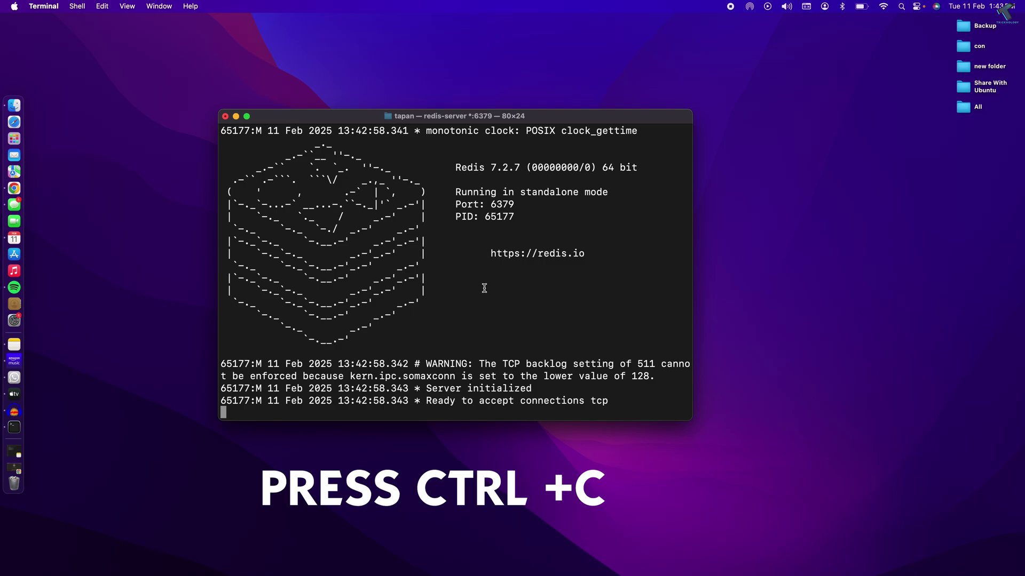
Step: Stop the foreground Redis server and run brew services start redis
key(ctrl+c)
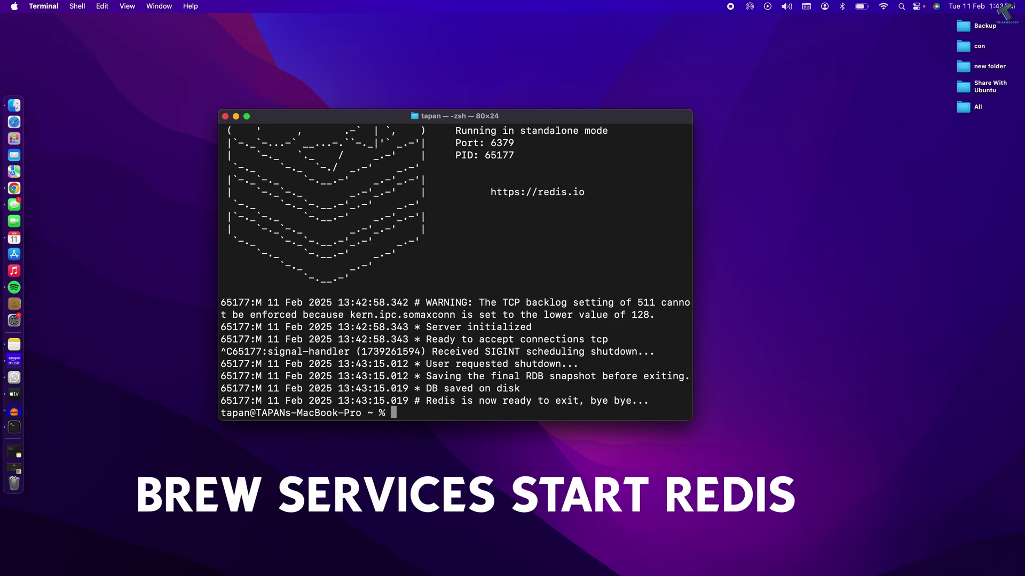
text(brew )
text(services )
text(start re)
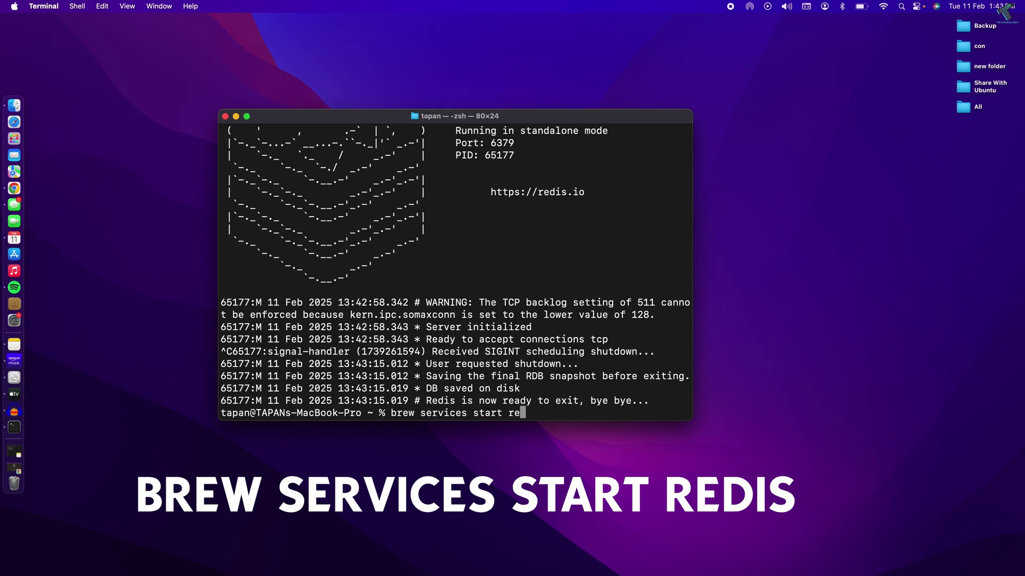
text(dis)
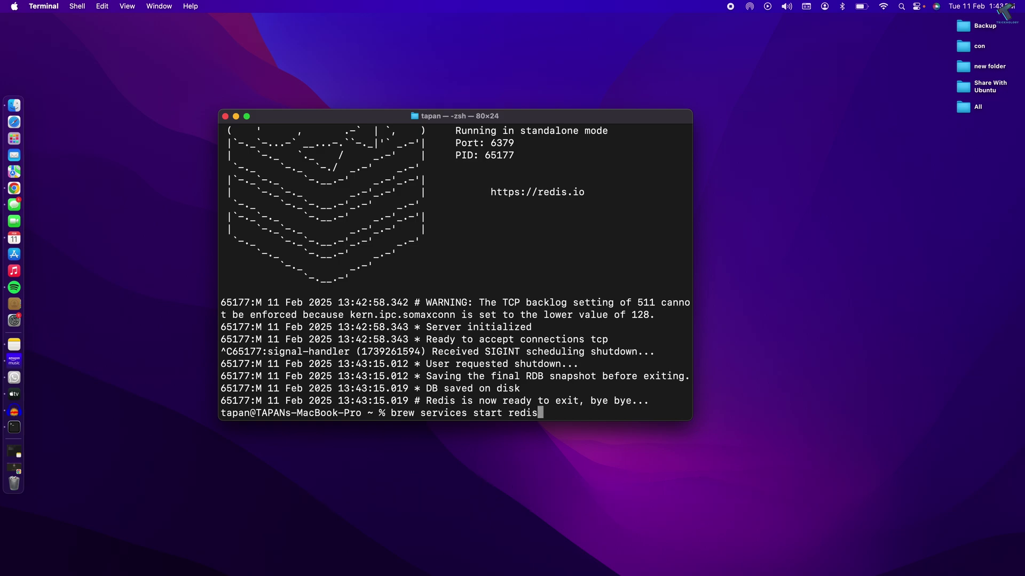
key(Return)
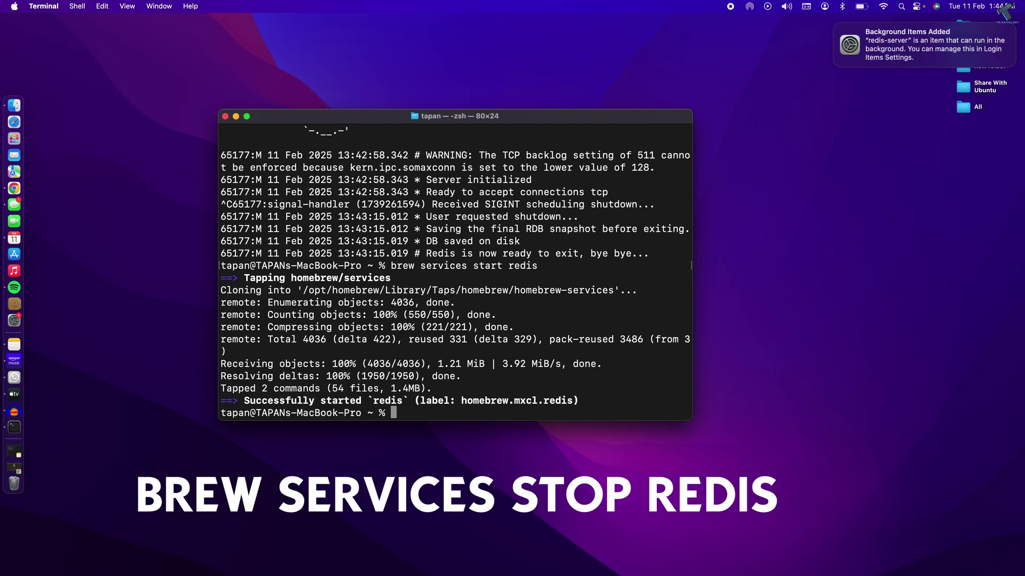
text(brew )
text(services )
text(stop s)
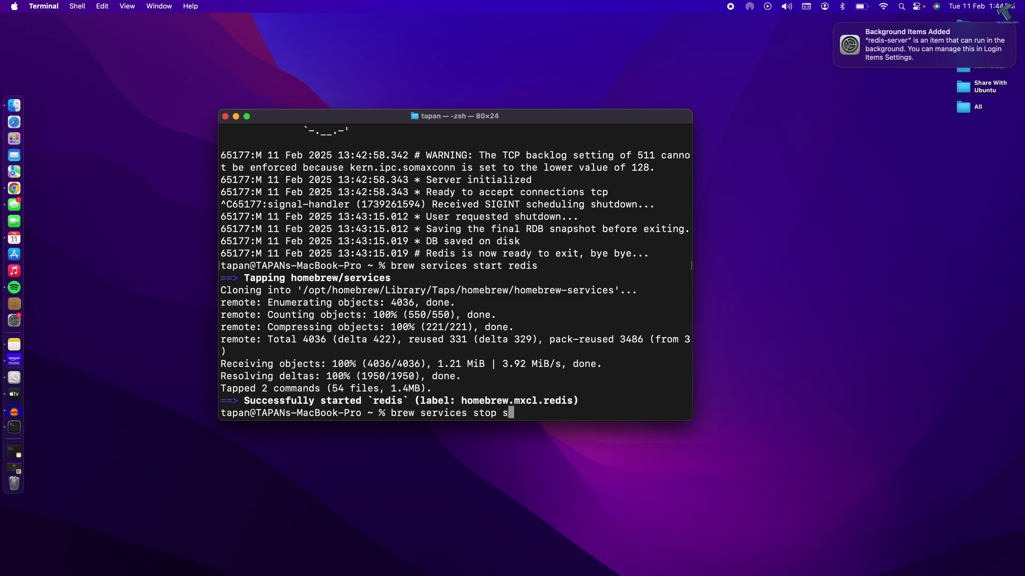
Step: Run brew services stop redis, then rerun brew services start redis from history
key(BackSpace)
text(redis)
key(Return)
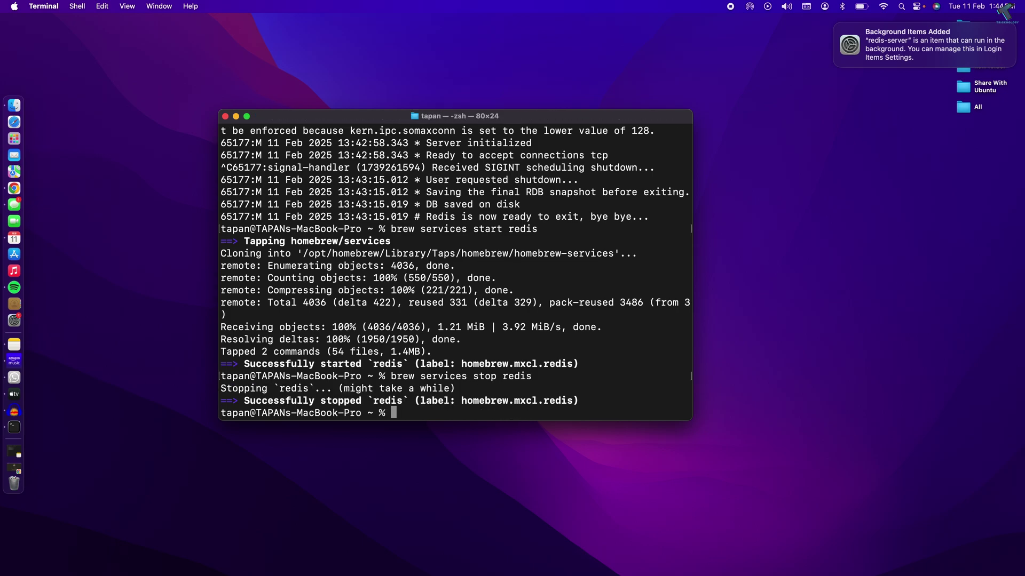
key(Up)
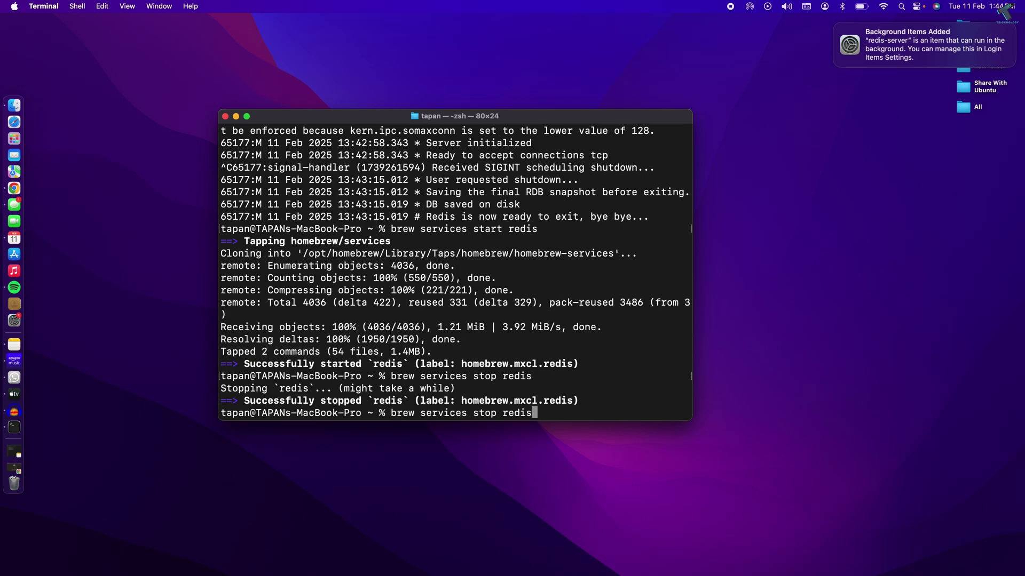
key(Up)
key(Return)
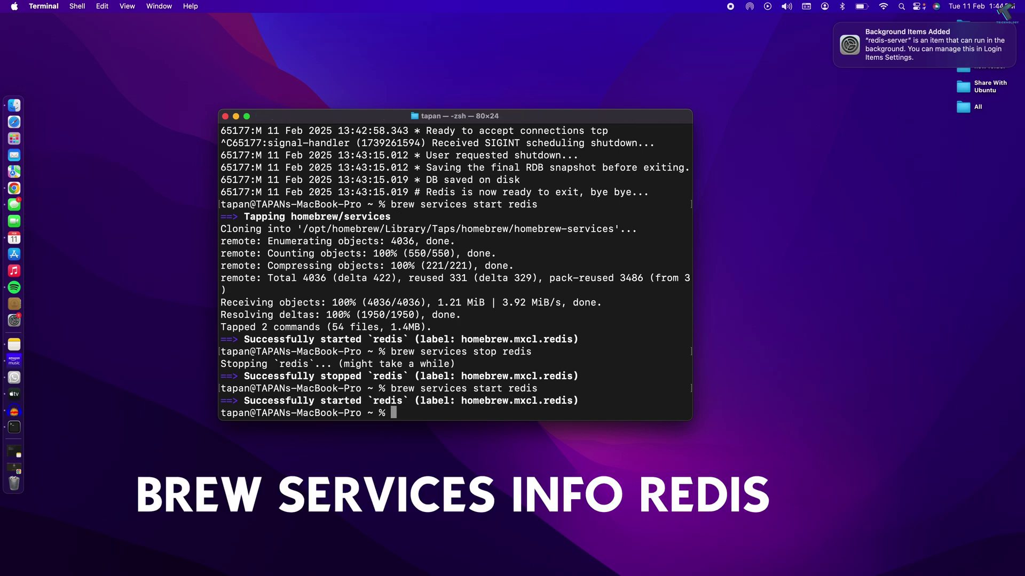
text(brew ser)
text(vices info)
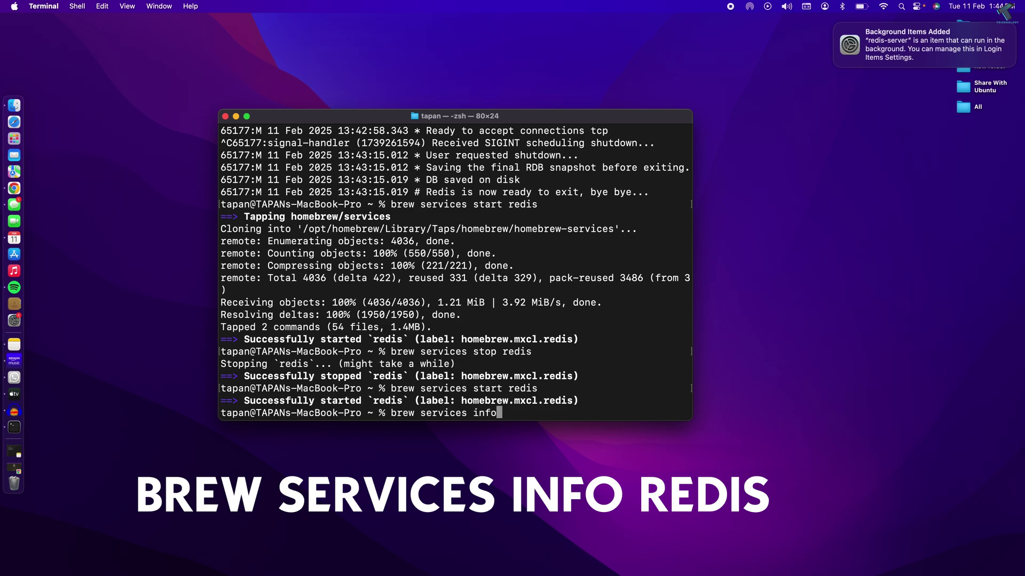
text( redis)
Step: Run brew services info redis to show it running and loaded with PID 66411
key(Return)
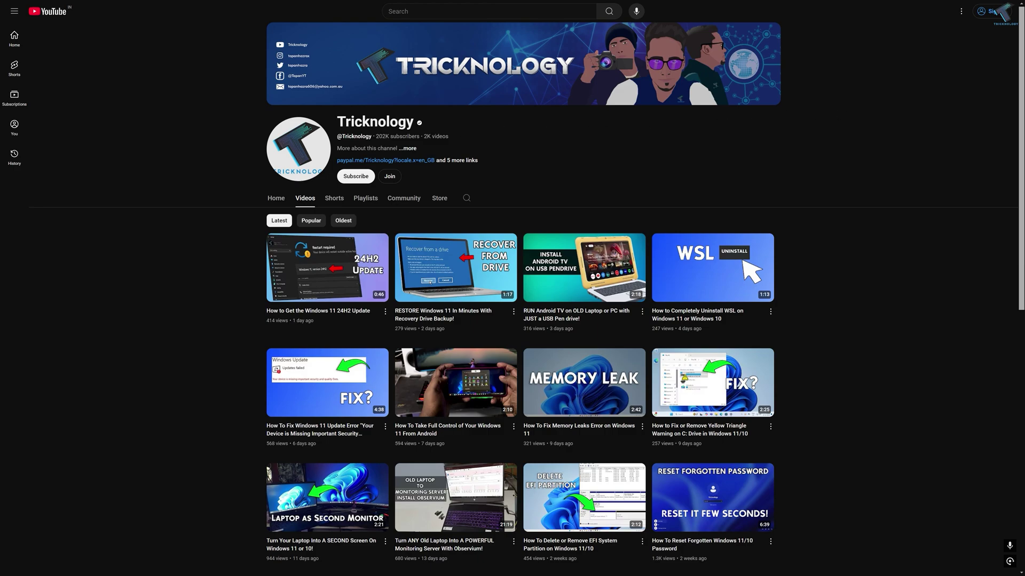
scroll(369, 164, down, 3)
scroll(367, 165, down, 3)
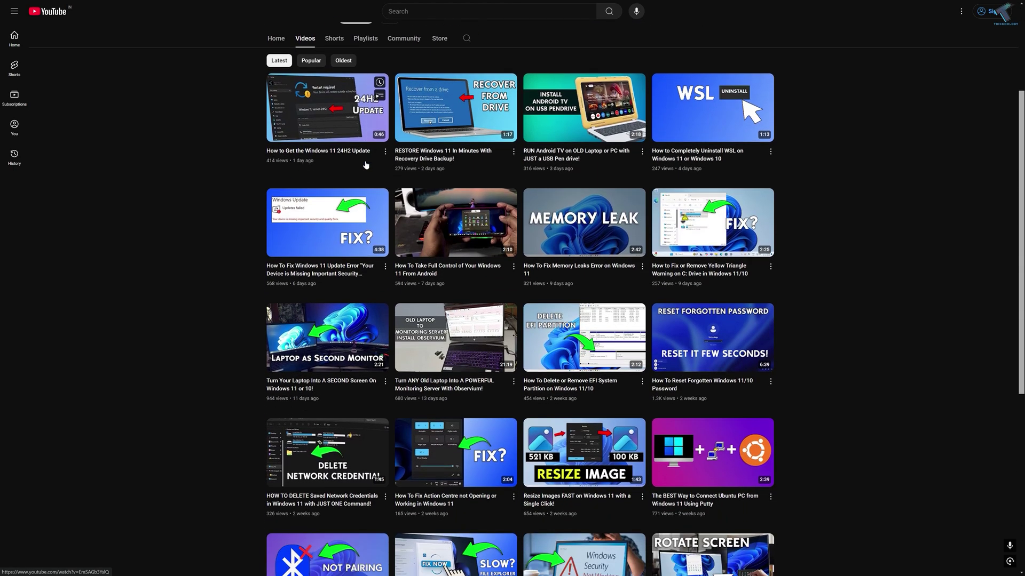
scroll(228, 152, down, 3)
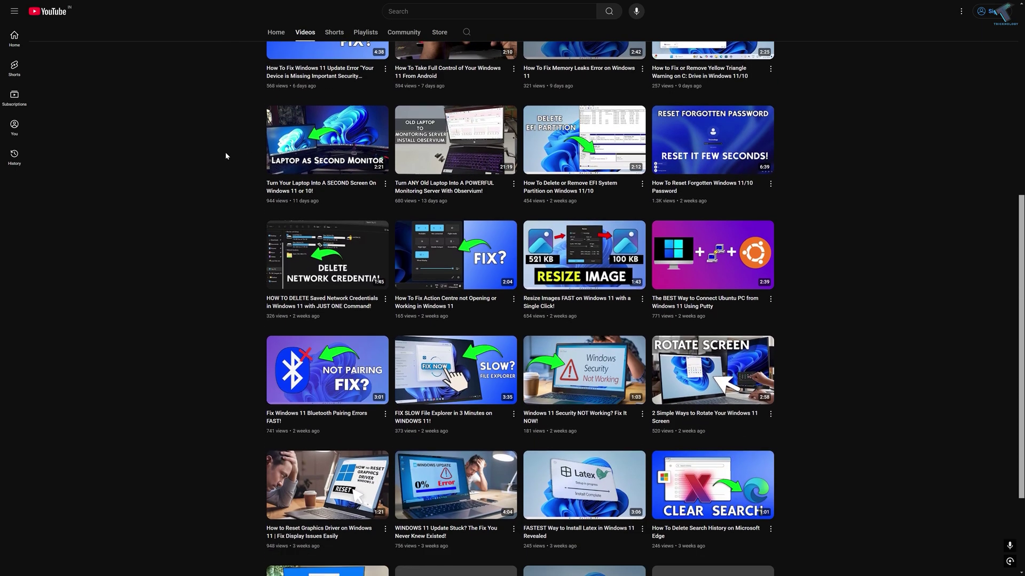
scroll(227, 153, down, 3)
scroll(226, 155, down, 3)
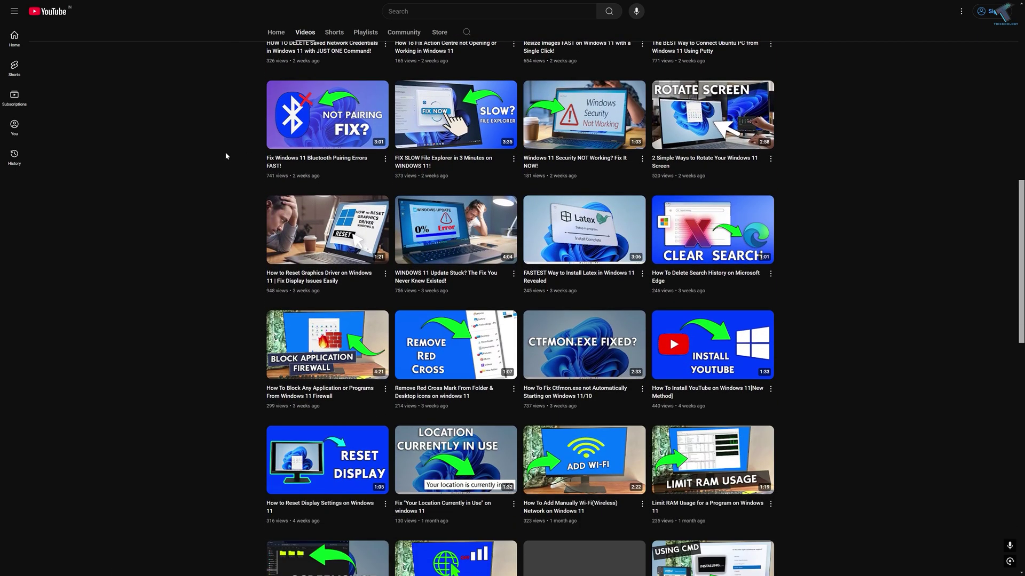
scroll(225, 155, down, 3)
scroll(225, 155, down, 2)
scroll(224, 151, down, 3)
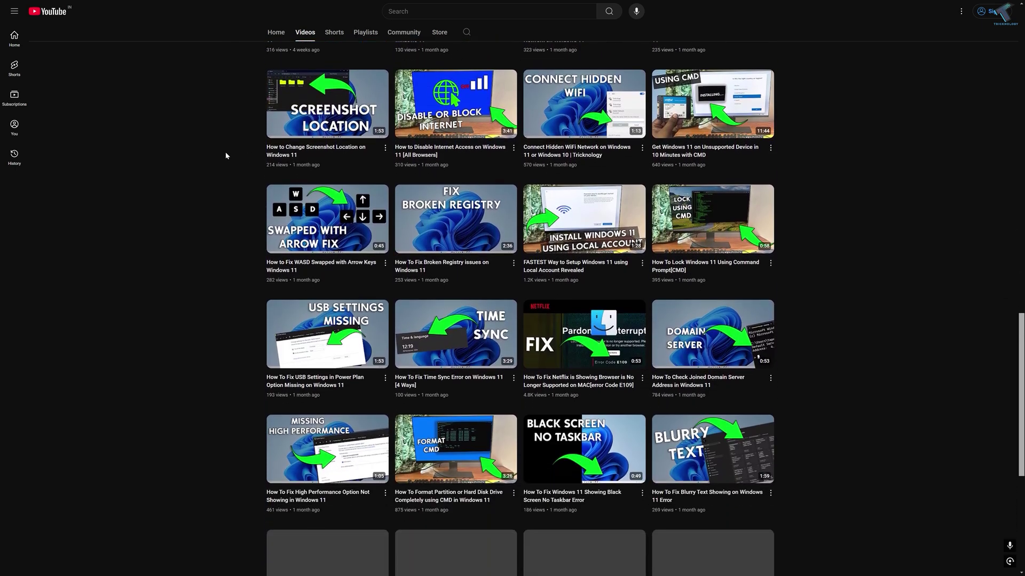
scroll(225, 151, down, 2)
scroll(225, 151, down, 3)
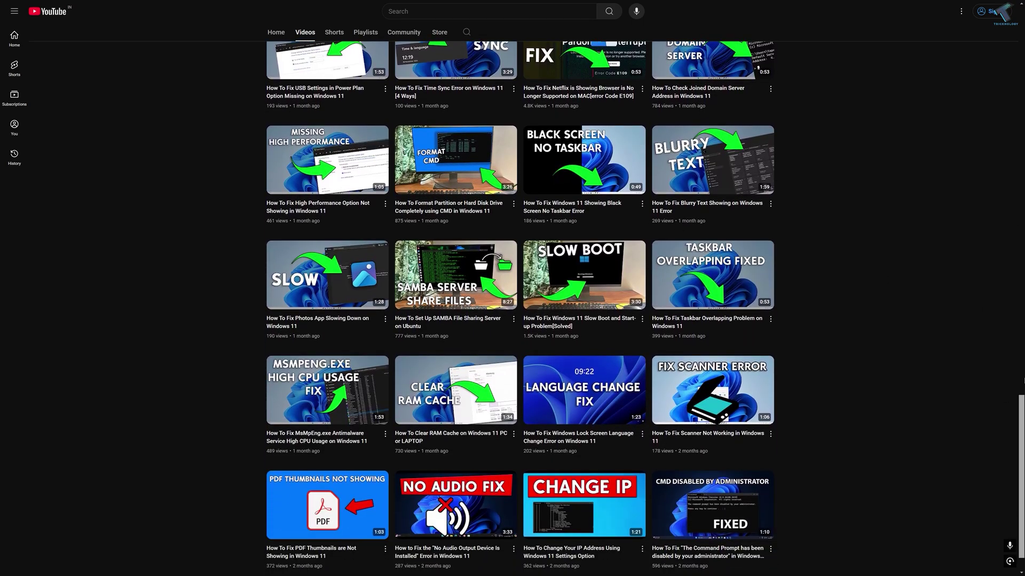
scroll(1015, 333, up, 5)
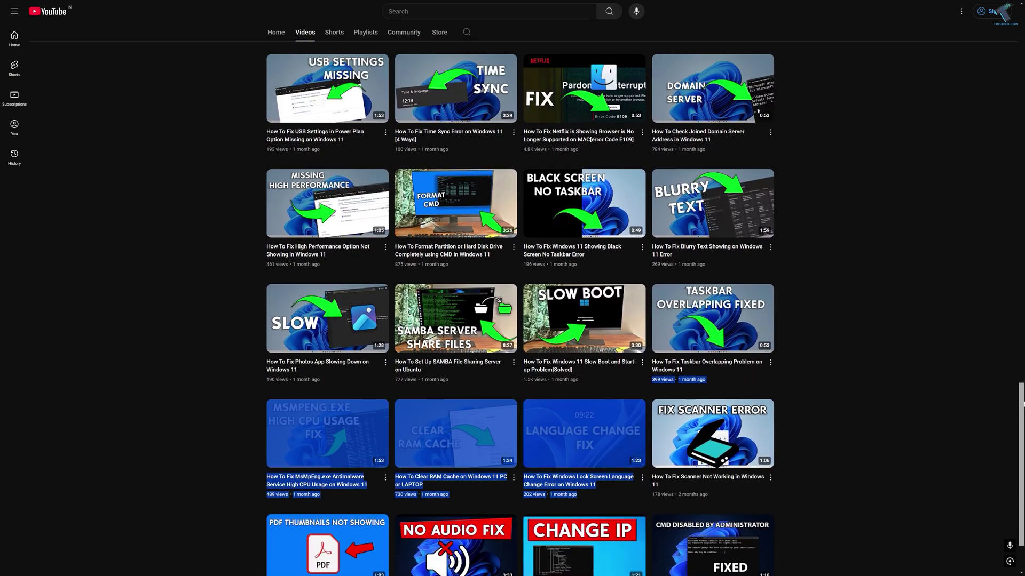
scroll(1015, 333, up, 10)
scroll(641, 240, up, 5)
scroll(353, 105, down, 1)
scroll(352, 104, up, 1)
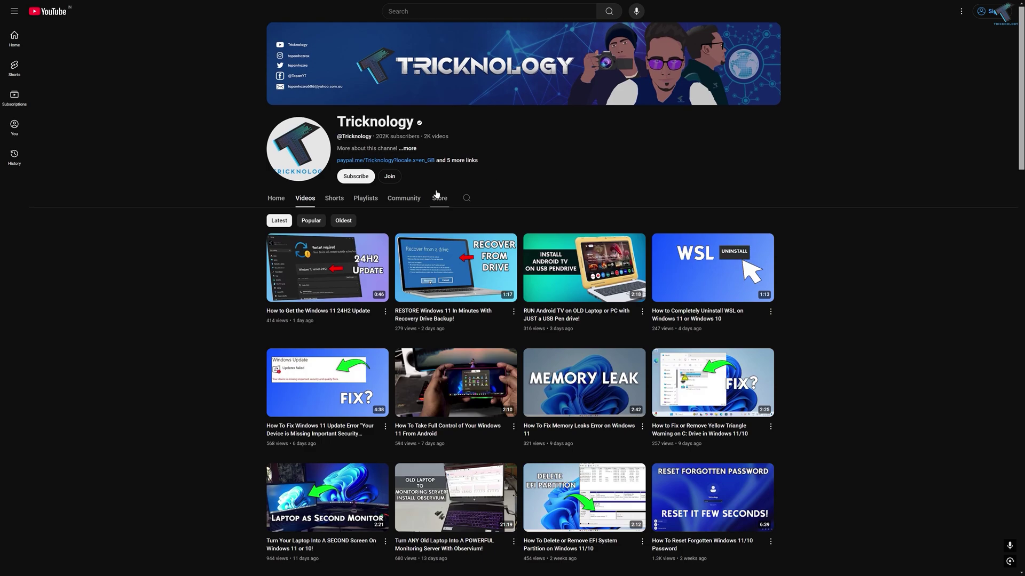